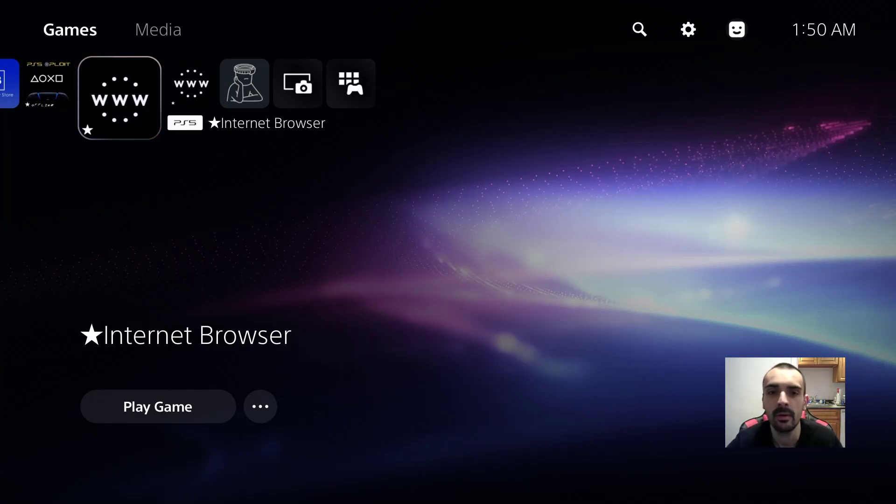
Step: Move the home-screen selection right to the Idlesauce Host tile
{"action": "key", "text": "Right"}
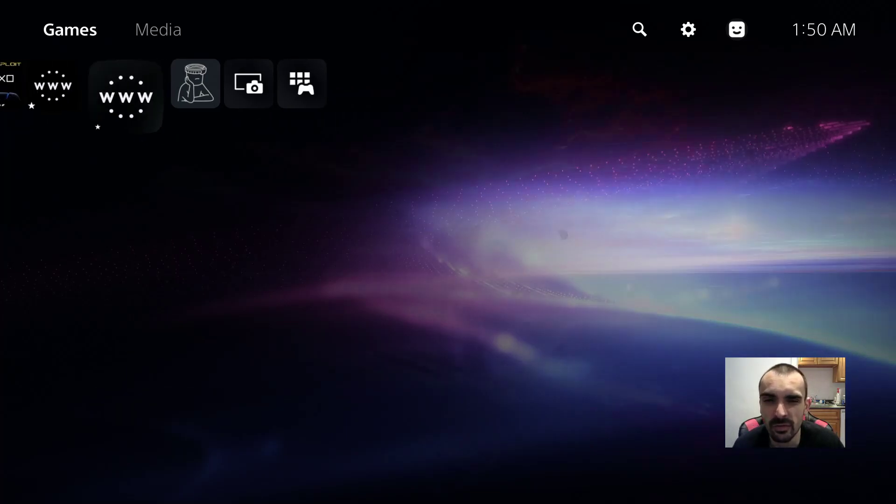
{"action": "key", "text": "Right"}
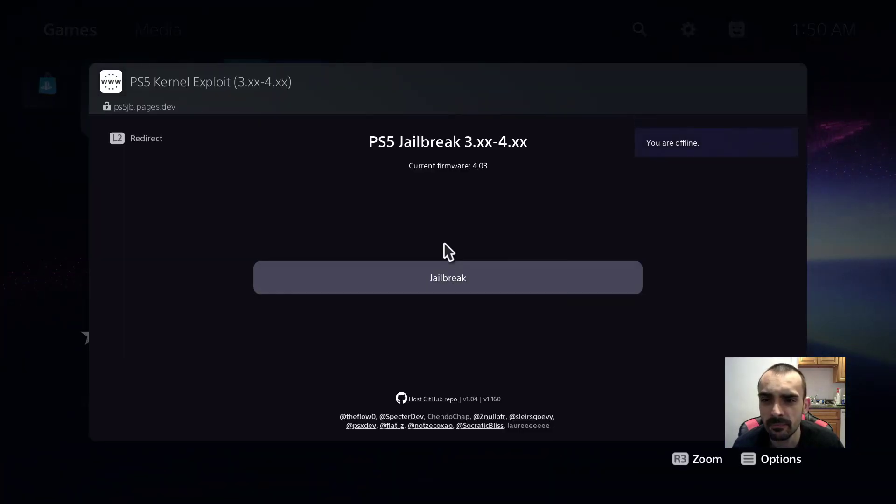
Step: Run the Idlesauce Host jailbreak while offline and wait for the payload list
{"action": "left_click", "coordinate": [444, 286]}
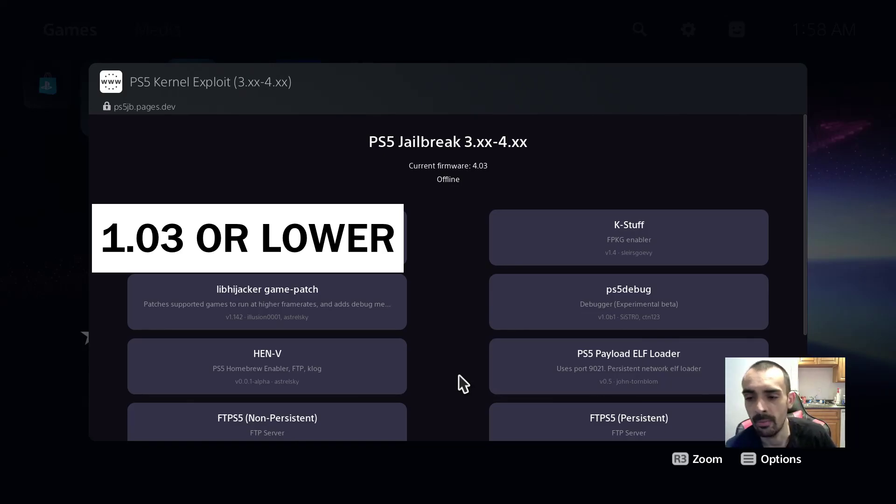
Step: Close the jailbreak page and go to Settings > Network
{"action": "key", "text": "Escape"}
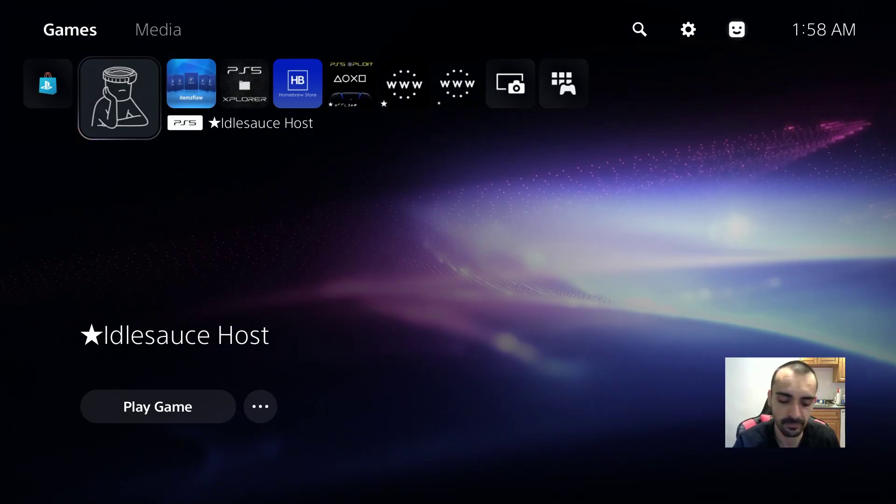
{"action": "key", "text": "Right"}
{"action": "key", "text": "Right"}
{"action": "key", "text": "Right"}
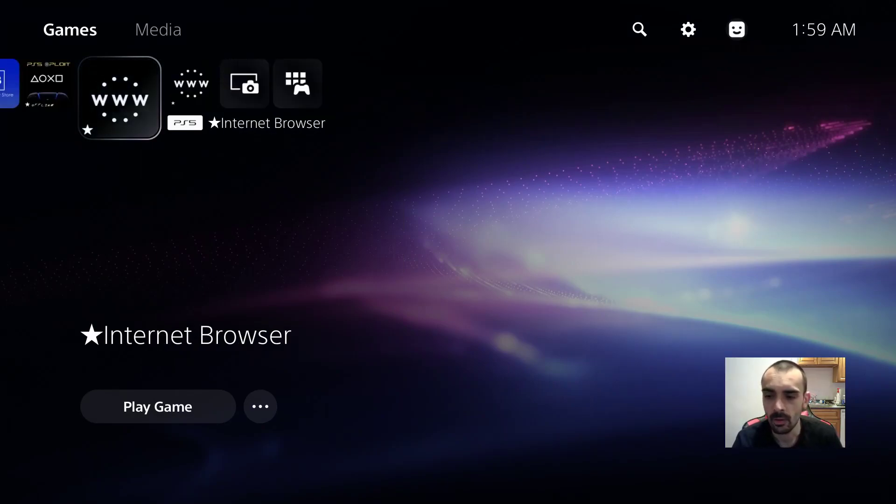
{"action": "key", "text": "Up"}
{"action": "key", "text": "Right"}
{"action": "key", "text": "Right"}
{"action": "key", "text": "Right"}
{"action": "key", "text": "Return"}
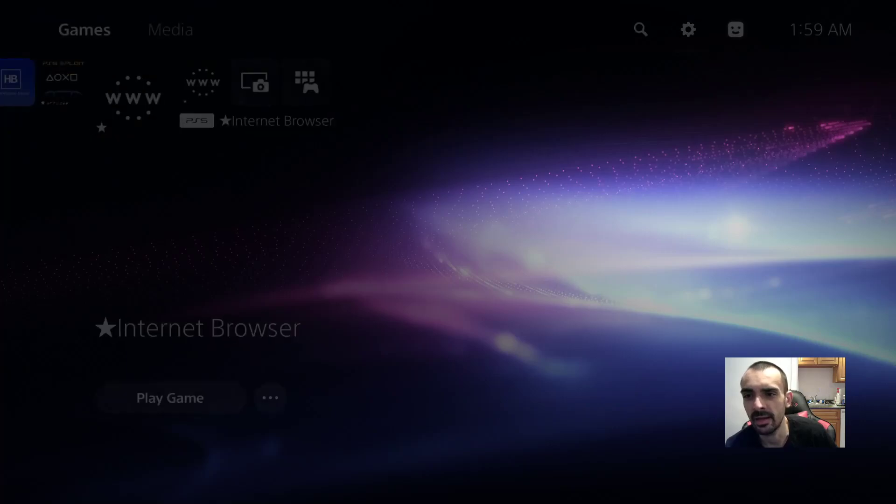
{"action": "key", "text": "Return"}
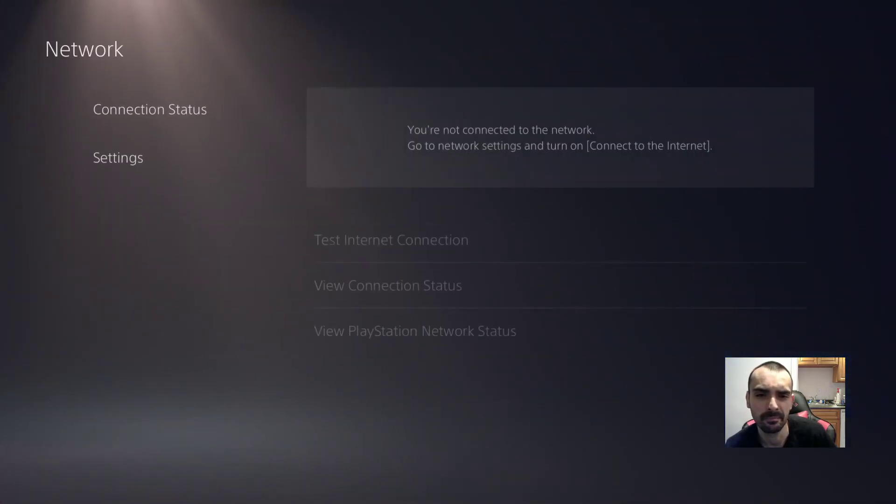
Step: Switch on Connect to the Internet in the network settings
{"action": "key", "text": "Down"}
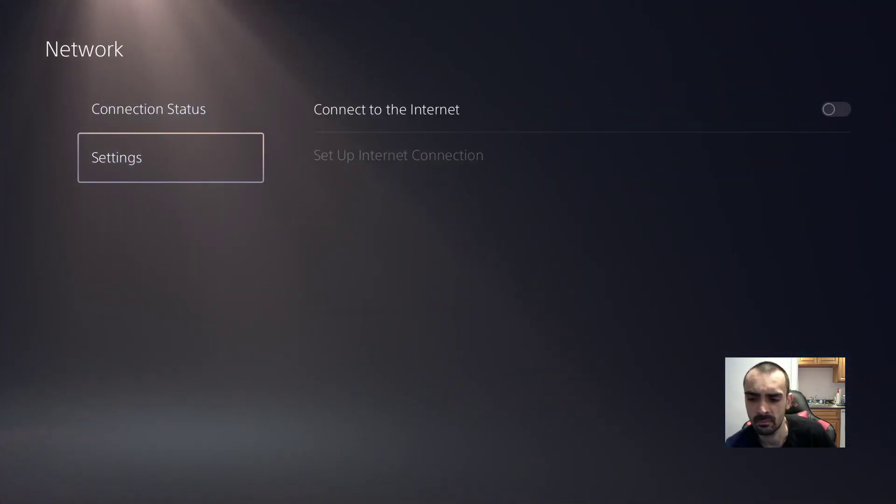
{"action": "key", "text": "Up"}
{"action": "key", "text": "Right"}
{"action": "key", "text": "Left"}
{"action": "key", "text": "Down"}
{"action": "key", "text": "Right"}
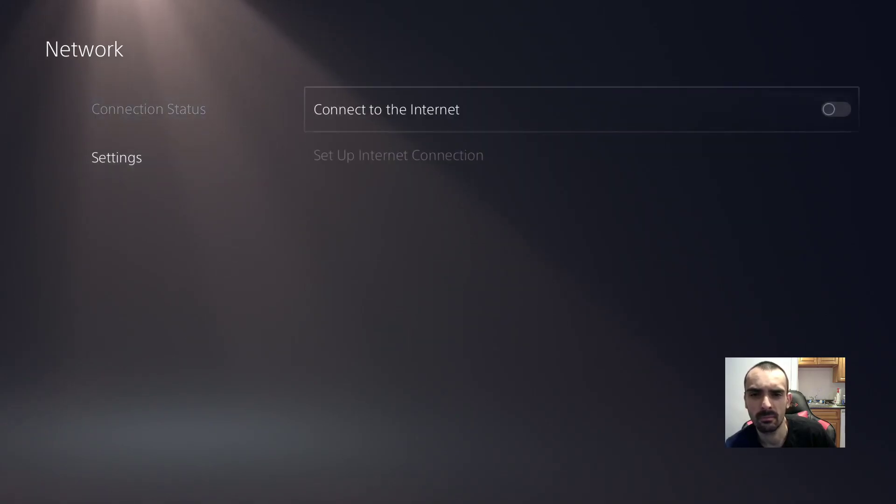
{"action": "key", "text": "Return"}
Step: Back out of Settings to the home screen and select the PS5 Browser
{"action": "key", "text": "Left"}
{"action": "key", "text": "Escape"}
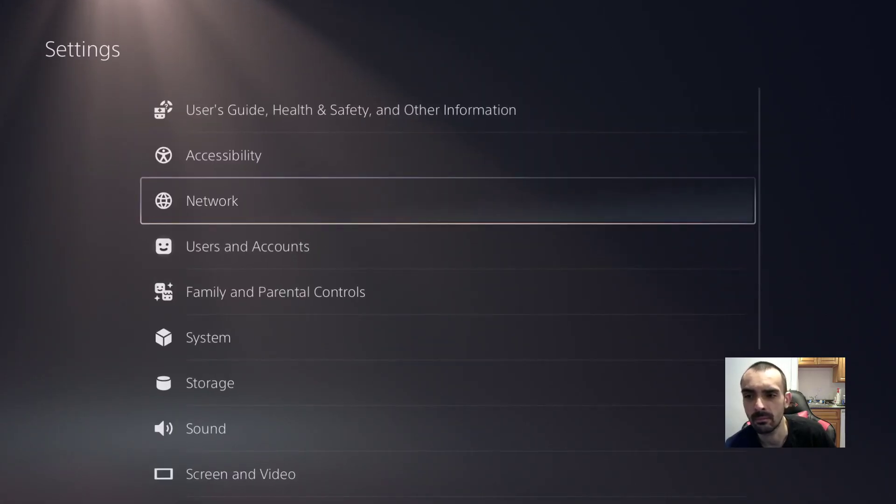
{"action": "key", "text": "Escape"}
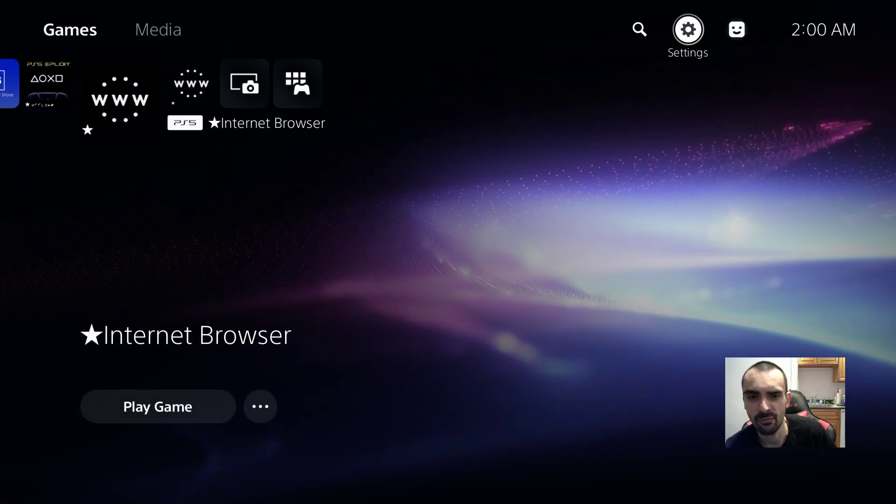
{"action": "key", "text": "Left"}
{"action": "key", "text": "Down"}
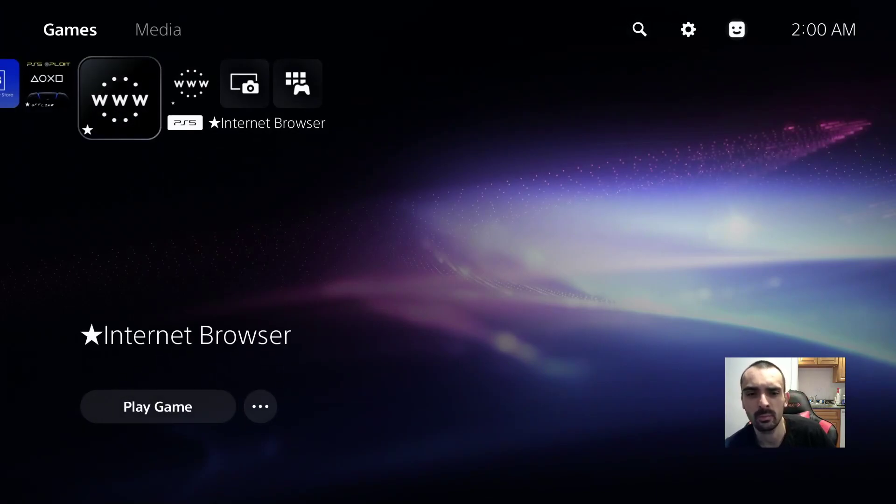
{"action": "key", "text": "Right"}
{"action": "key", "text": "Left"}
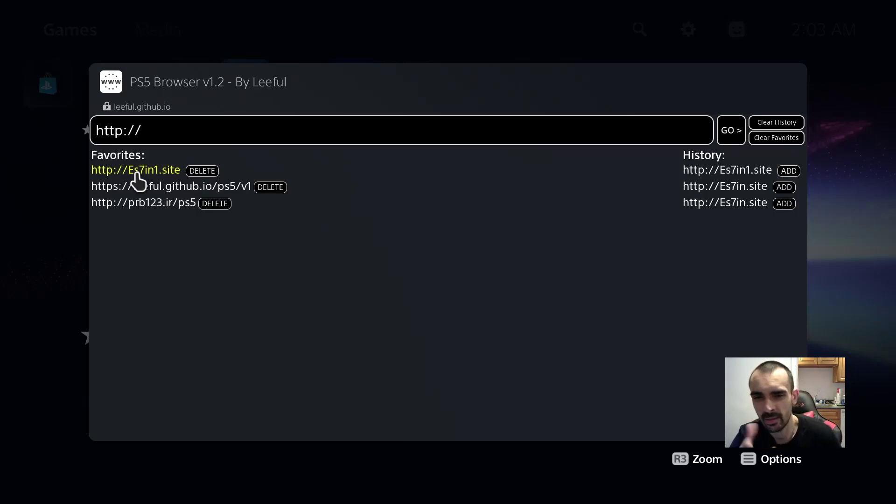
Step: Open the Es7in1.site favourite, pick the idlesauce host and start its jailbreak
{"action": "left_click", "coordinate": [136, 172]}
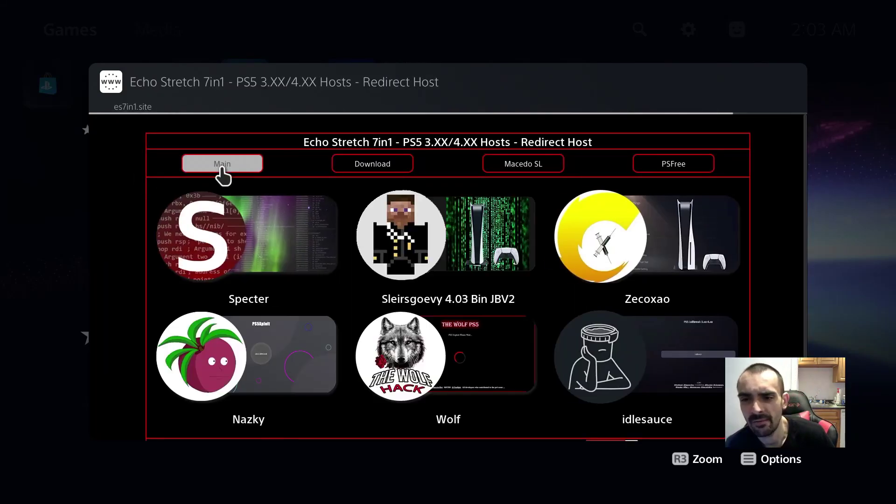
{"action": "left_click", "coordinate": [647, 367]}
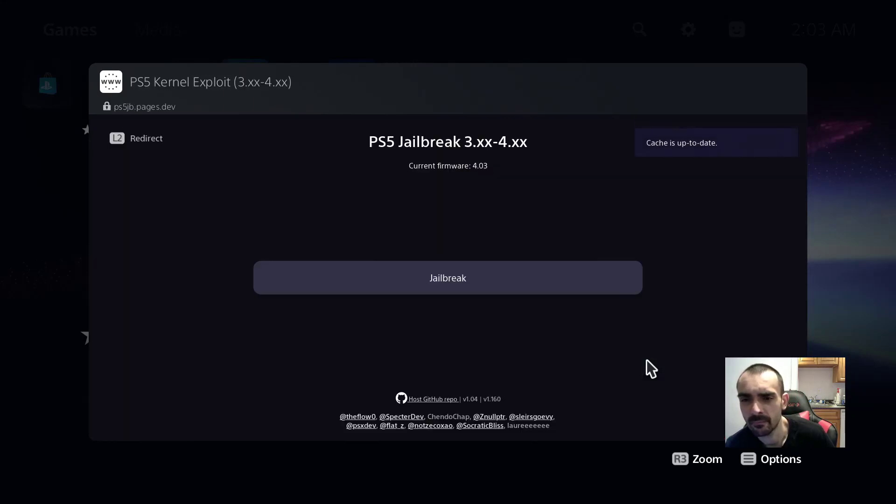
{"action": "left_click", "coordinate": [447, 283]}
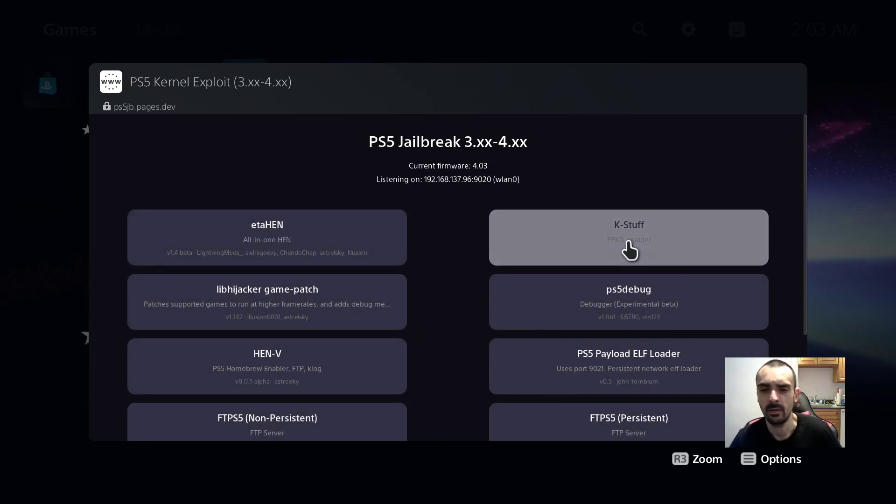
Step: Queue the etaHEN payload from the jailbreak's payload list
{"action": "left_click", "coordinate": [267, 242]}
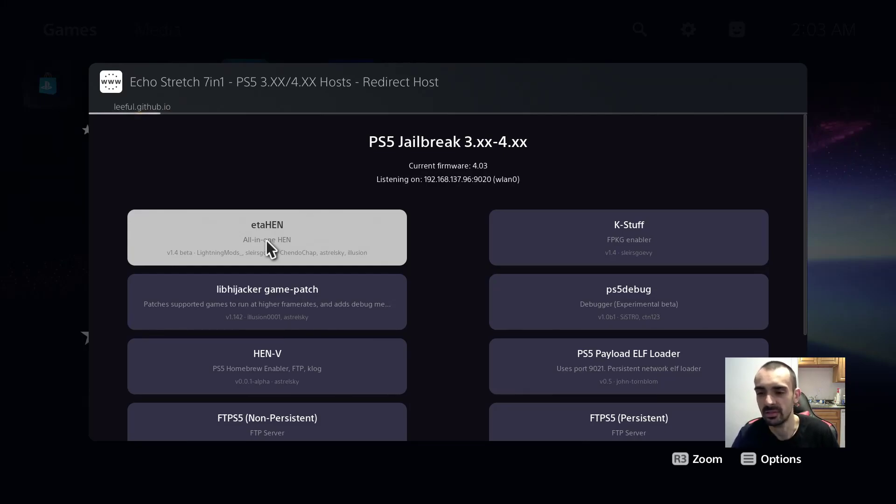
Step: Dismiss the unresponsive page warning and return to the home screen
{"action": "key", "text": "Return"}
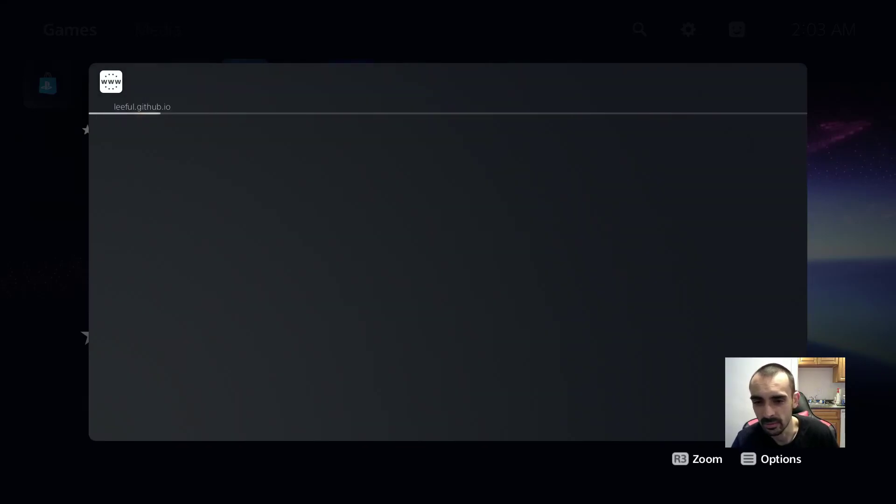
{"action": "key", "text": "Right"}
{"action": "key", "text": "Right"}
{"action": "key", "text": "Right"}
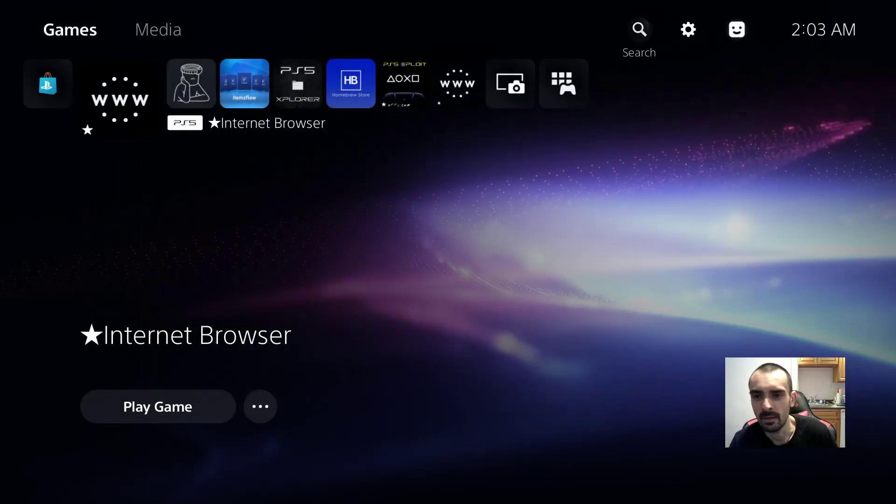
{"action": "key", "text": "Return"}
{"action": "key", "text": "Down"}
{"action": "key", "text": "Down"}
{"action": "key", "text": "Down"}
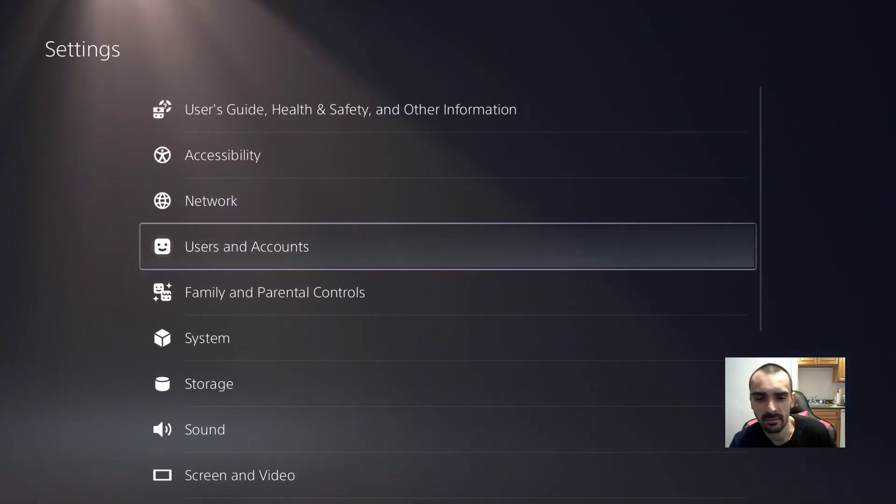
{"action": "key", "text": "Escape"}
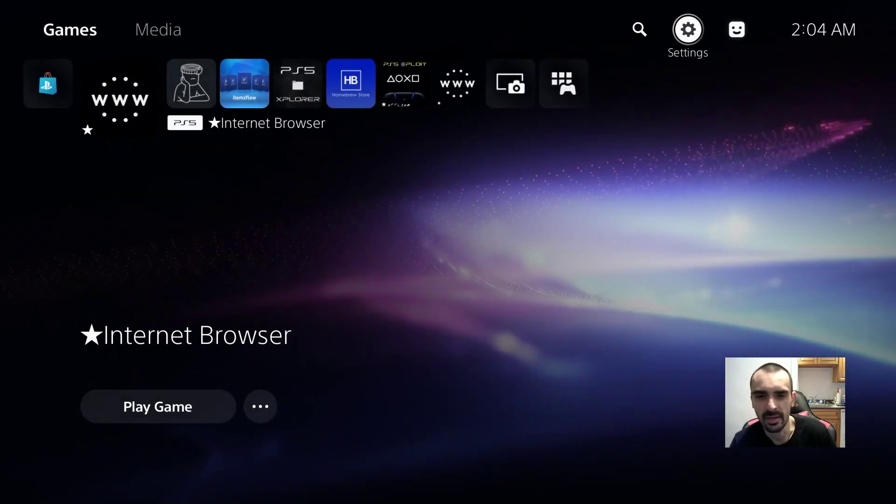
Step: Launch Itemzflow Game Manager, choosing Update Later to skip the system update
{"action": "key", "text": "Down"}
{"action": "key", "text": "Right"}
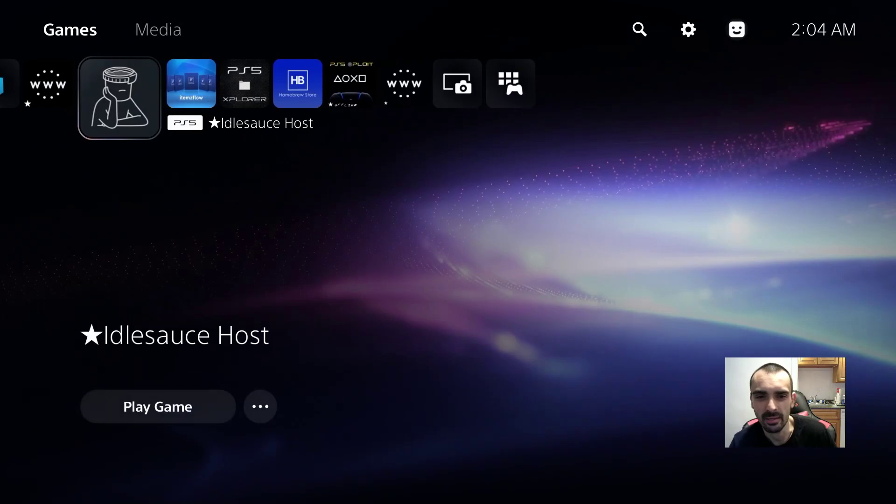
{"action": "key", "text": "Right"}
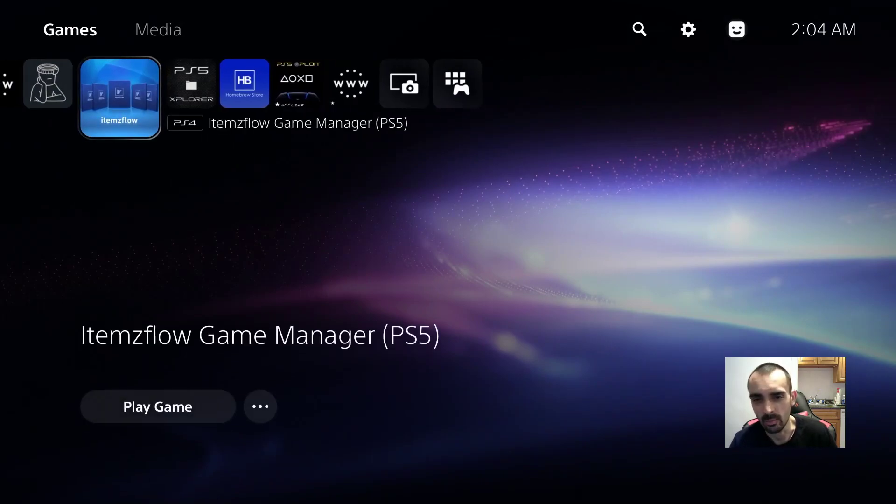
{"action": "key", "text": "Return"}
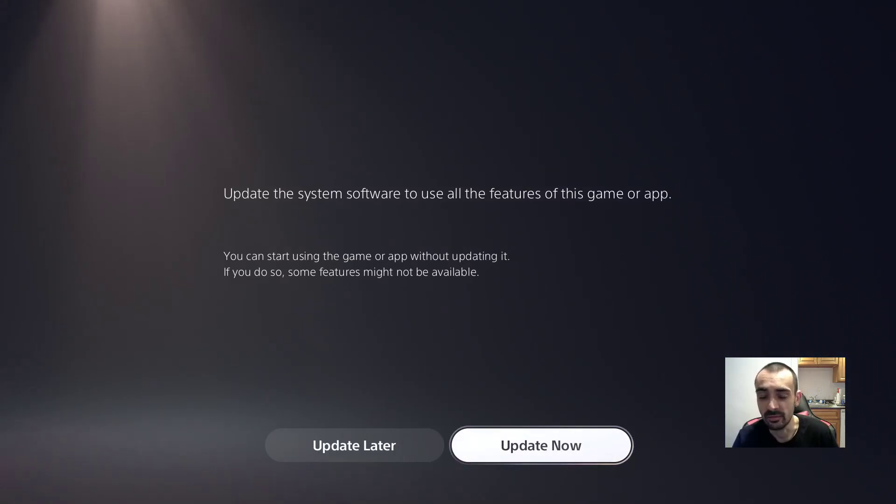
{"action": "key", "text": "Left"}
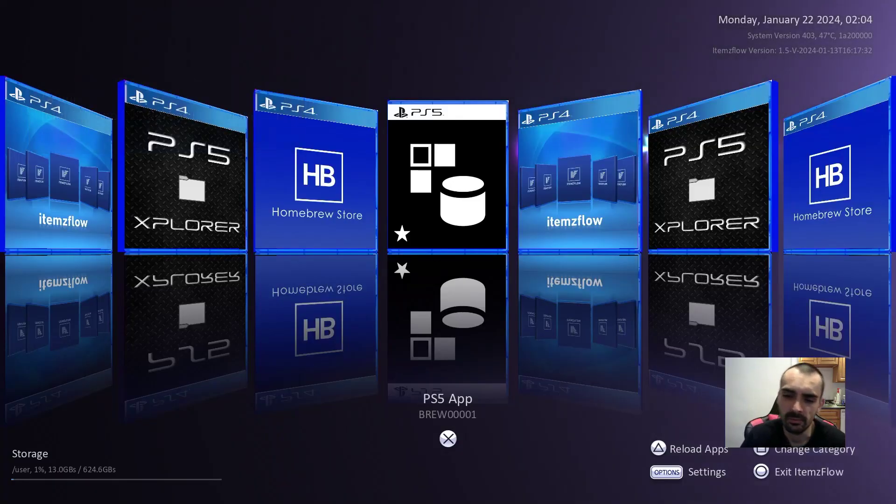
Step: Leave Itemzflow via the PS menu and toggle Connect to the Internet off
{"action": "key", "text": "super"}
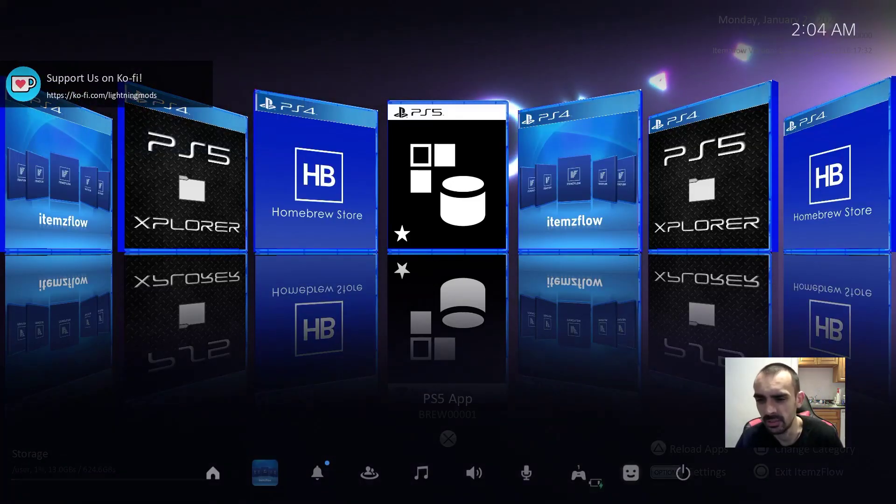
{"action": "key", "text": "Left"}
{"action": "key", "text": "Return"}
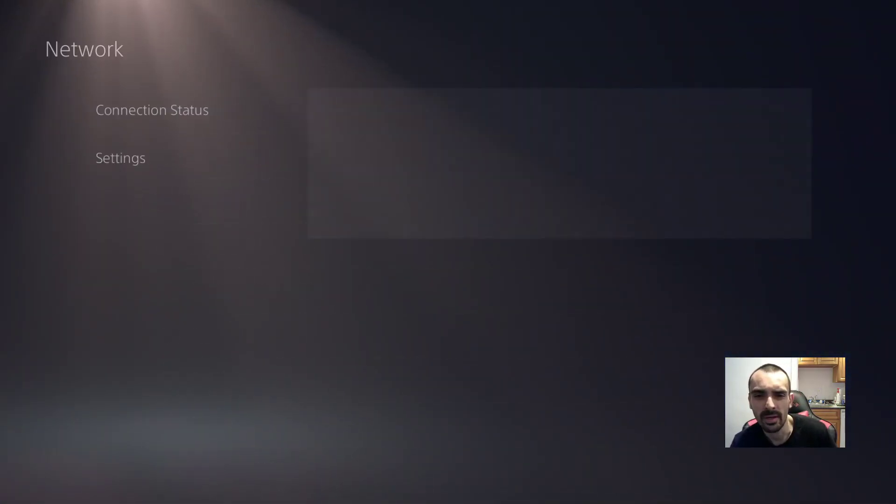
{"action": "key", "text": "Down"}
{"action": "key", "text": "Right"}
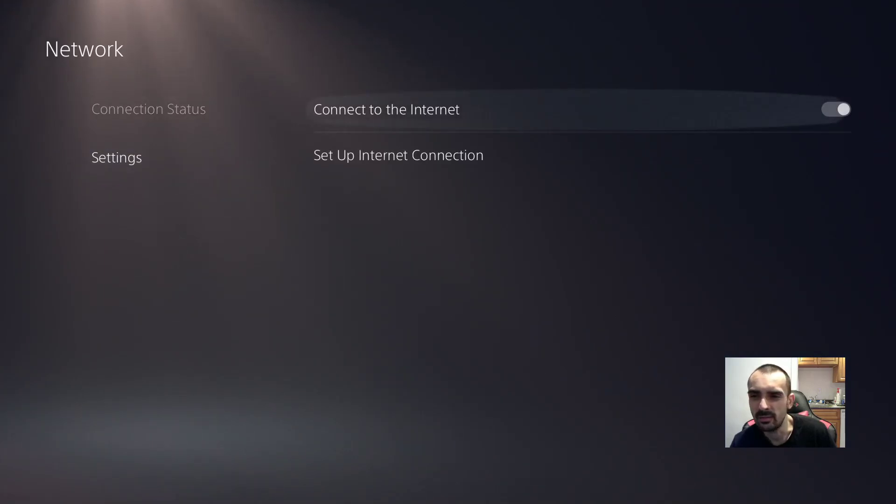
{"action": "key", "text": "Return"}
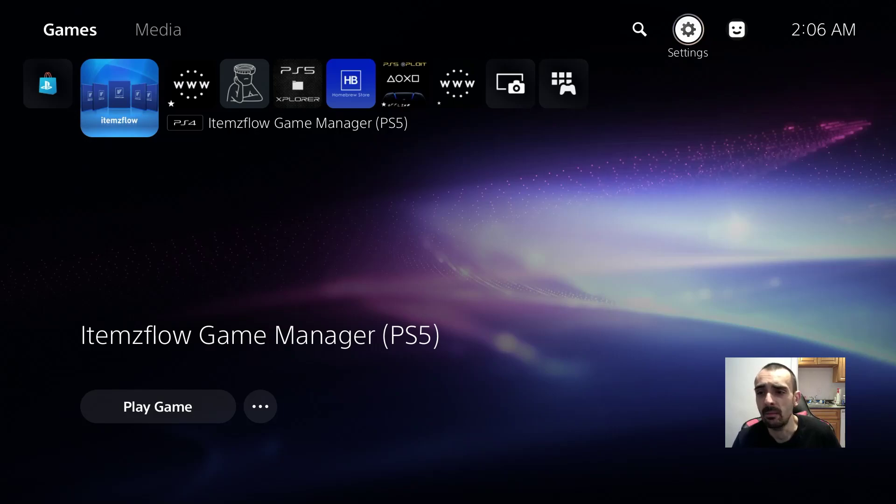
{"action": "key", "text": "Right"}
{"action": "key", "text": "Right"}
{"action": "key", "text": "Right"}
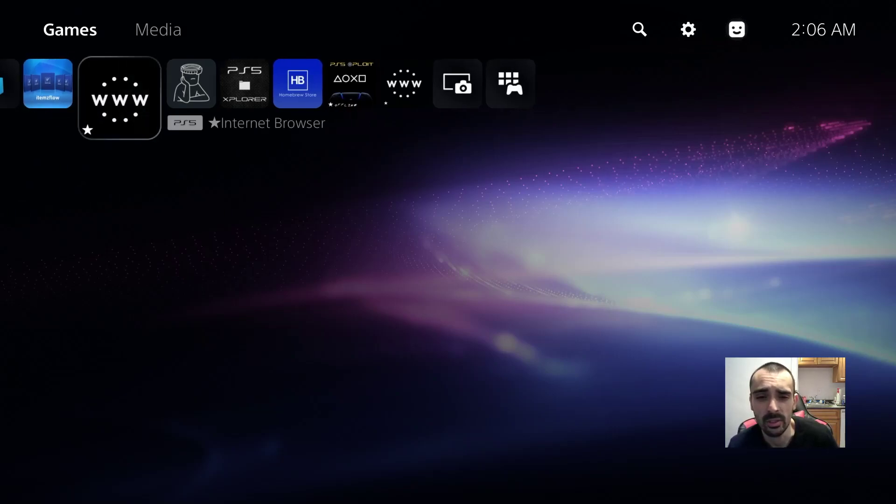